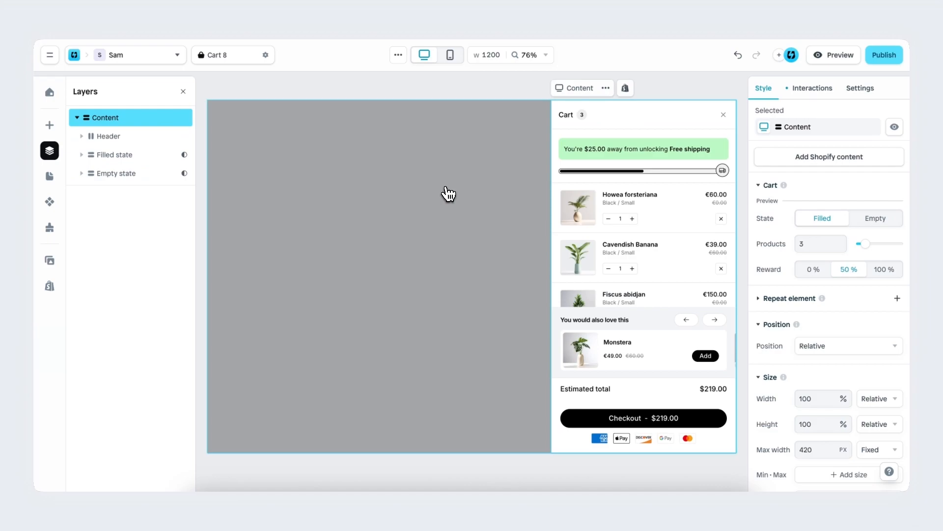
Step: Try the Slide animation on the cart Content's open overlay effect and preview it
left_click(815, 99)
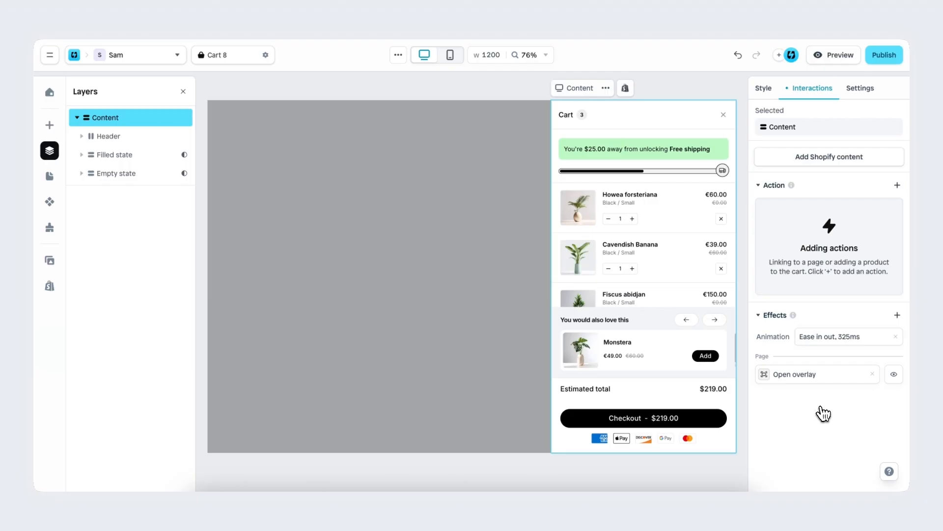
left_click(806, 384)
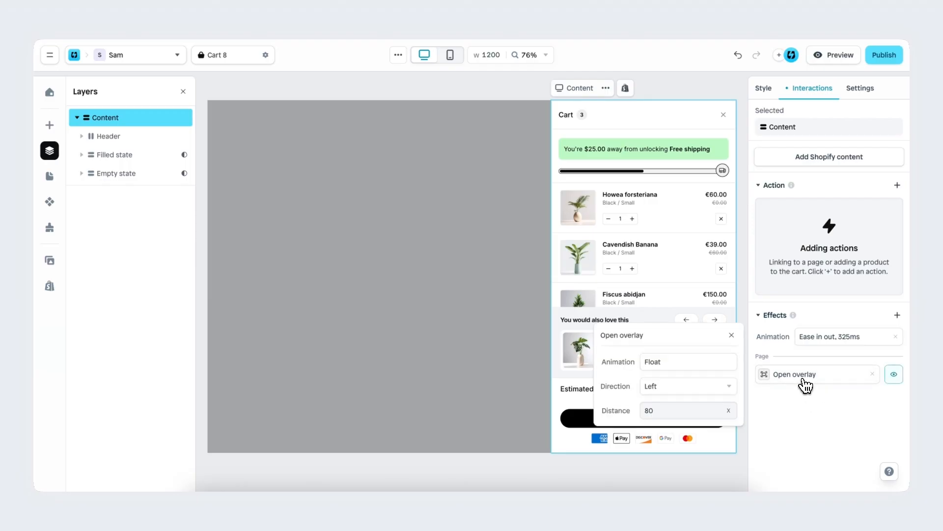
left_click(716, 369)
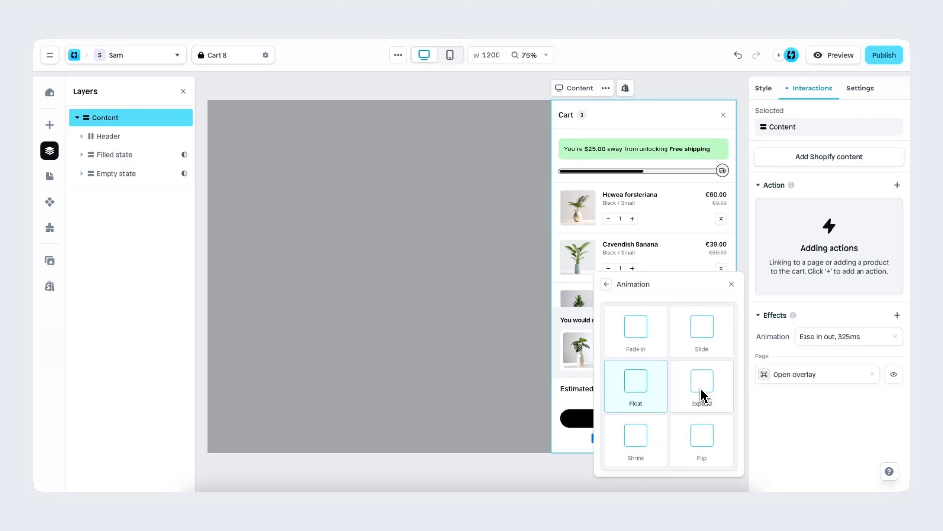
left_click(708, 343)
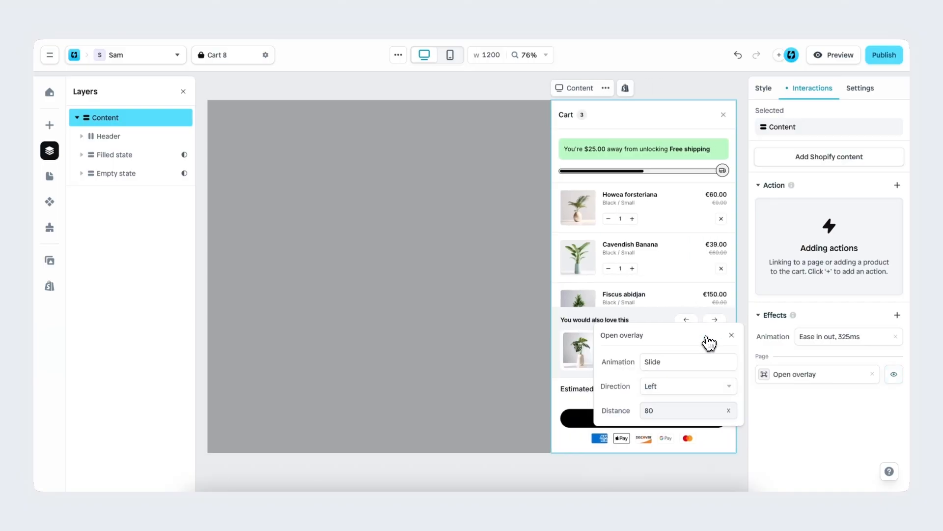
left_click(893, 374)
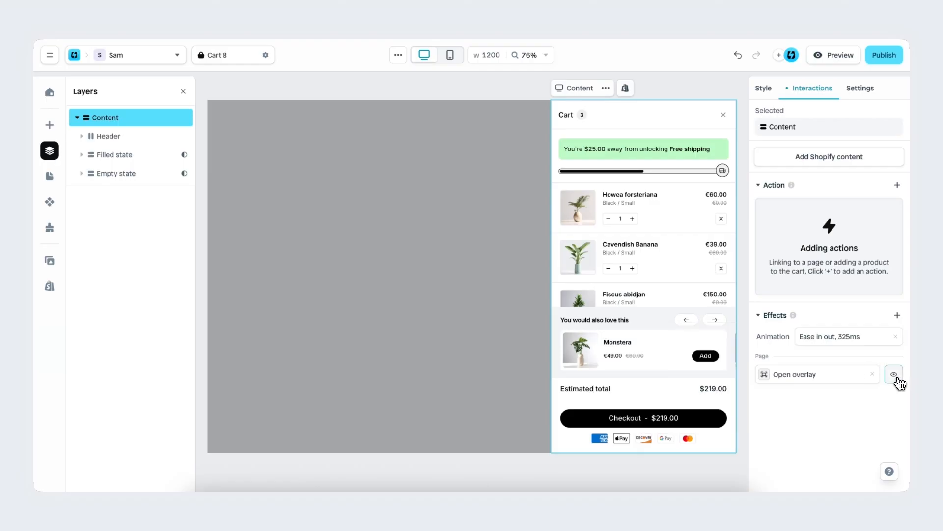
Step: Set the open overlay effect's animation back to Float and review its direction options
left_click(801, 376)
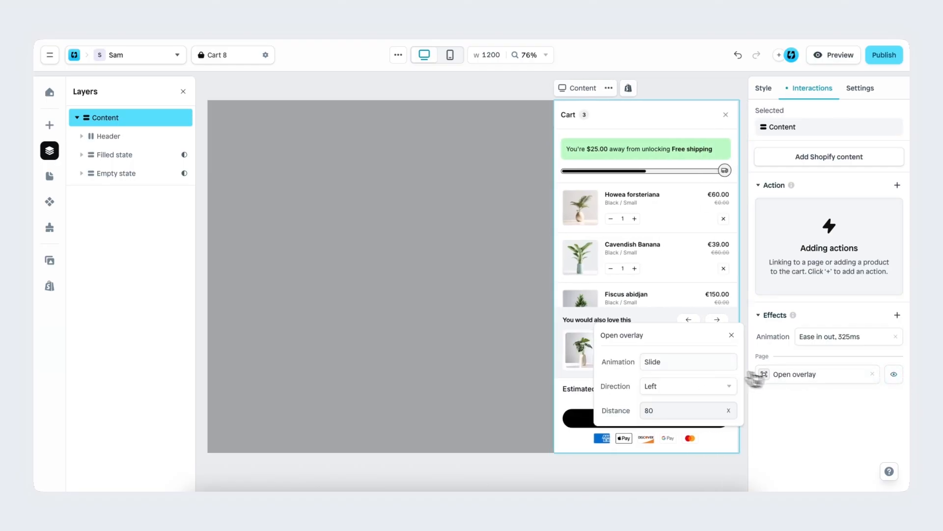
left_click(701, 363)
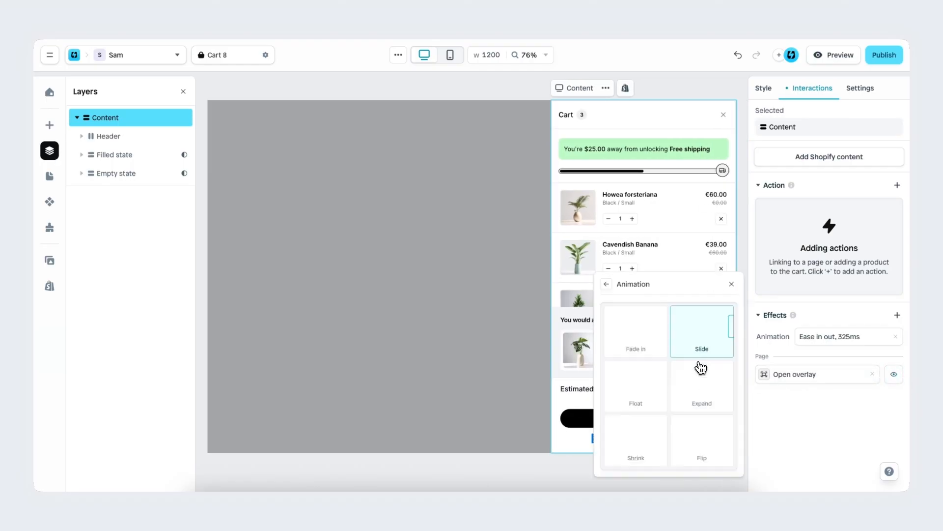
left_click(649, 393)
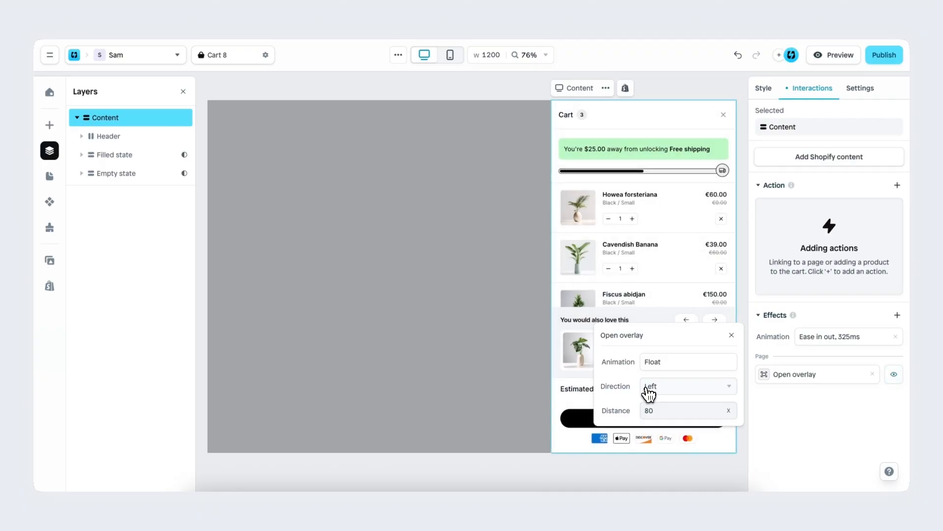
left_click(686, 396)
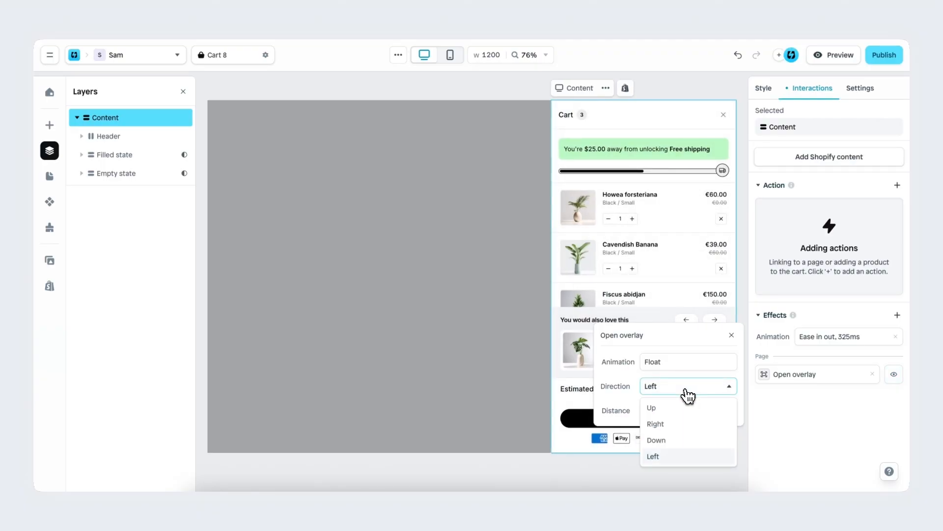
left_click(686, 391)
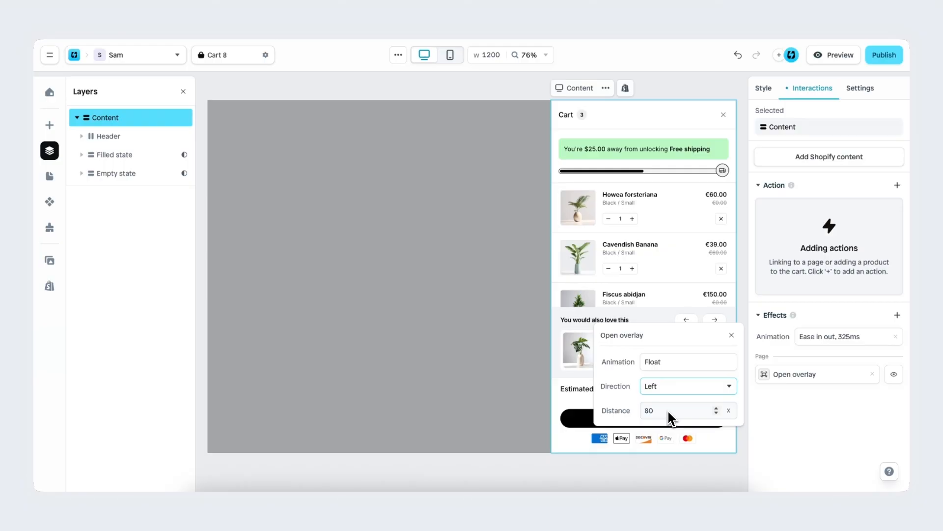
left_click(732, 335)
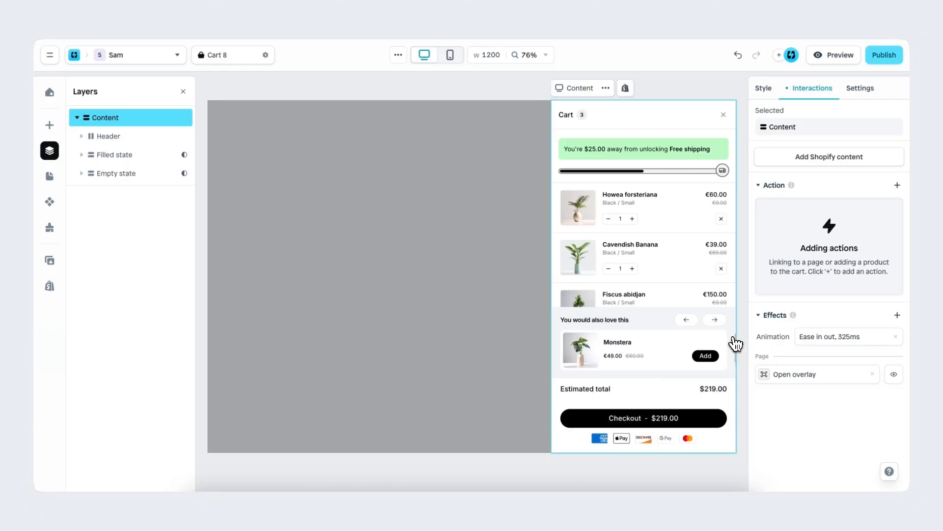
Step: Check the target theme in the advanced publishing options, and publish the cart to Shopify
left_click(762, 88)
left_click(884, 58)
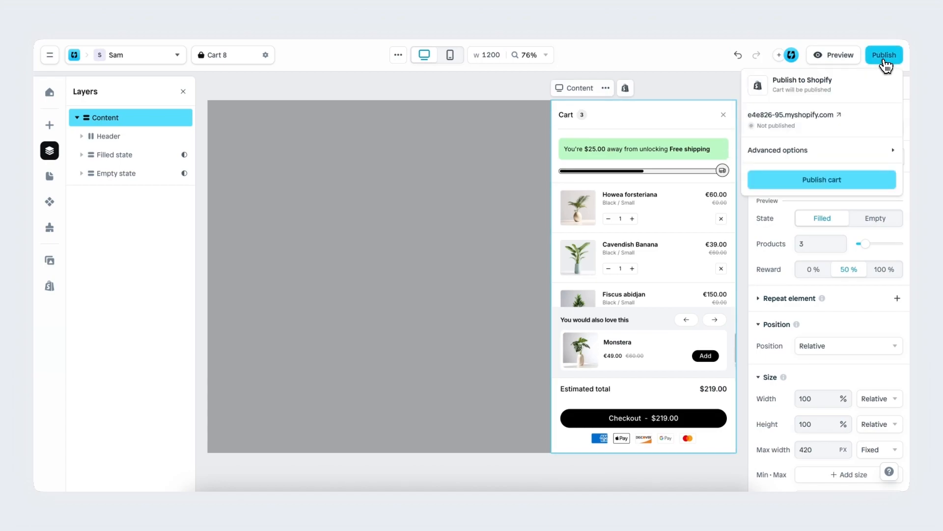
left_click(858, 154)
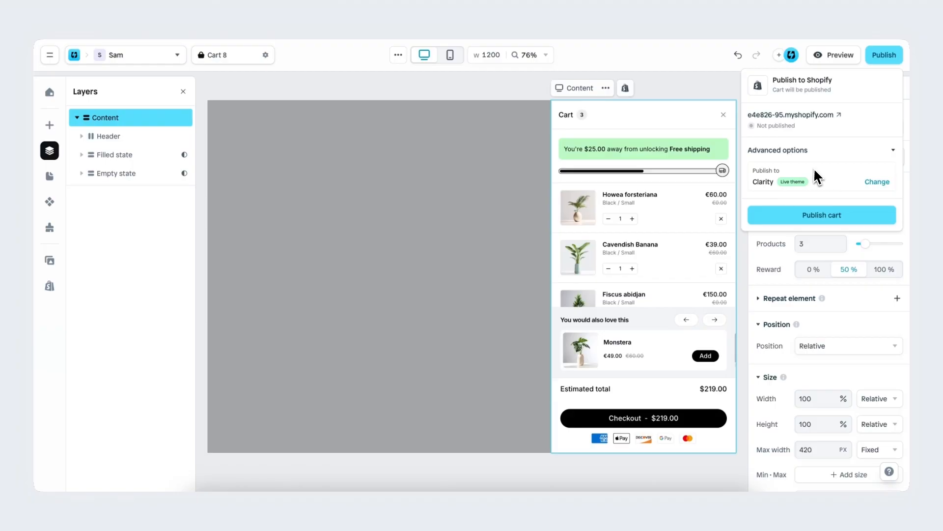
left_click(856, 158)
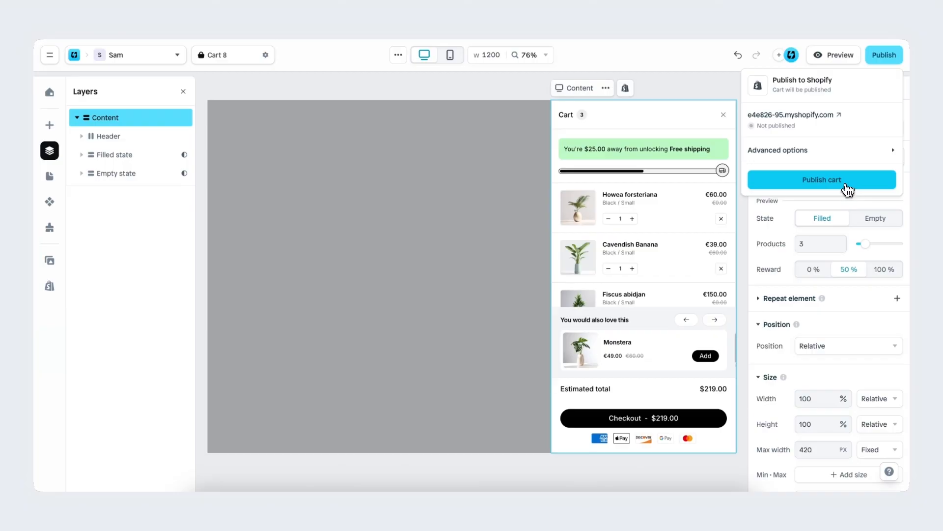
left_click(849, 189)
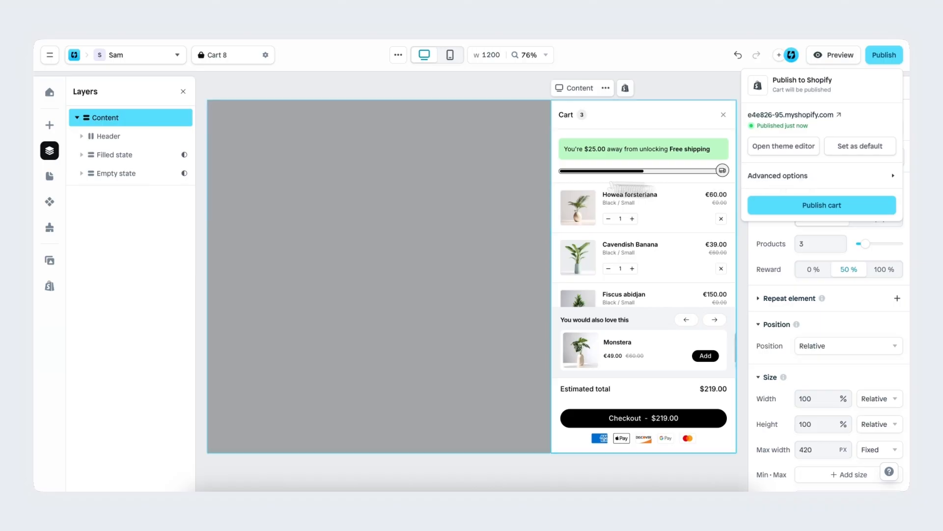
Step: Open the settings of Cart 8 and enable the automatic cart actions setup
left_click(54, 181)
left_click(50, 176)
scroll(139, 294, "down", 15)
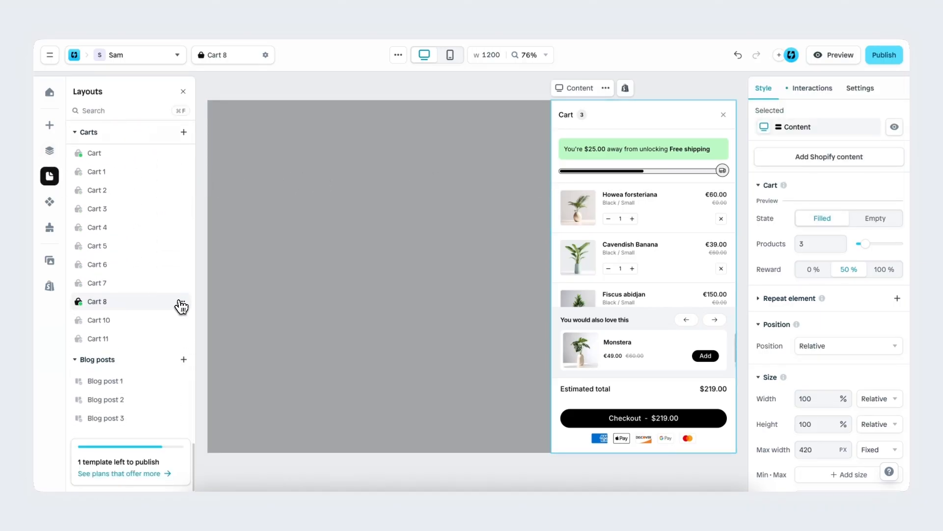
left_click(181, 304)
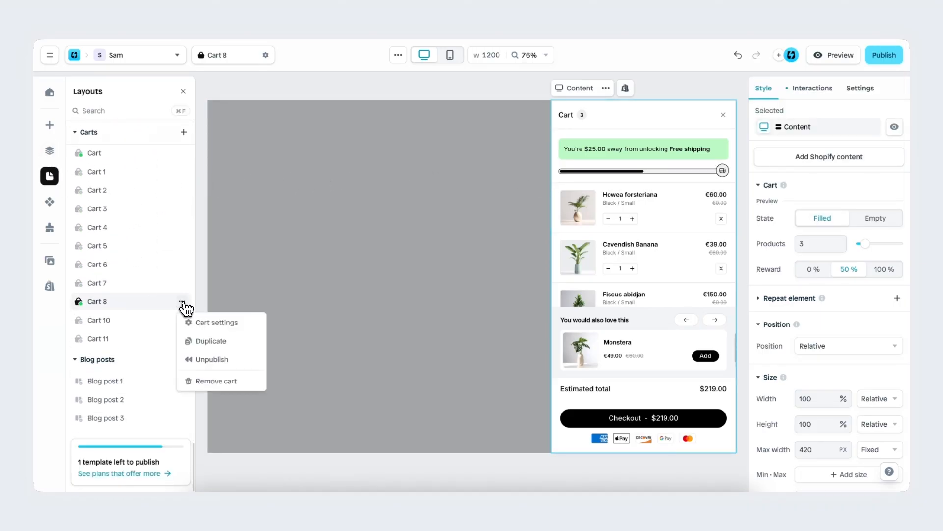
left_click(242, 324)
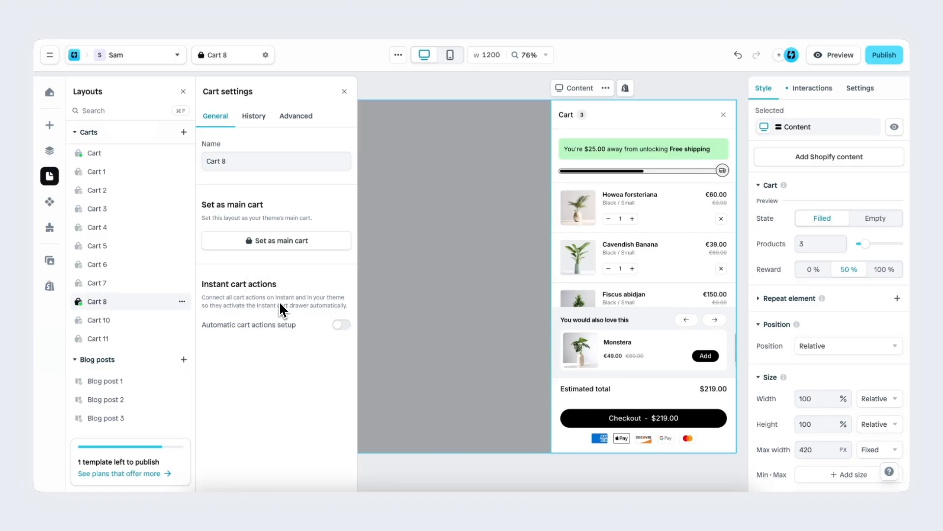
left_click(341, 324)
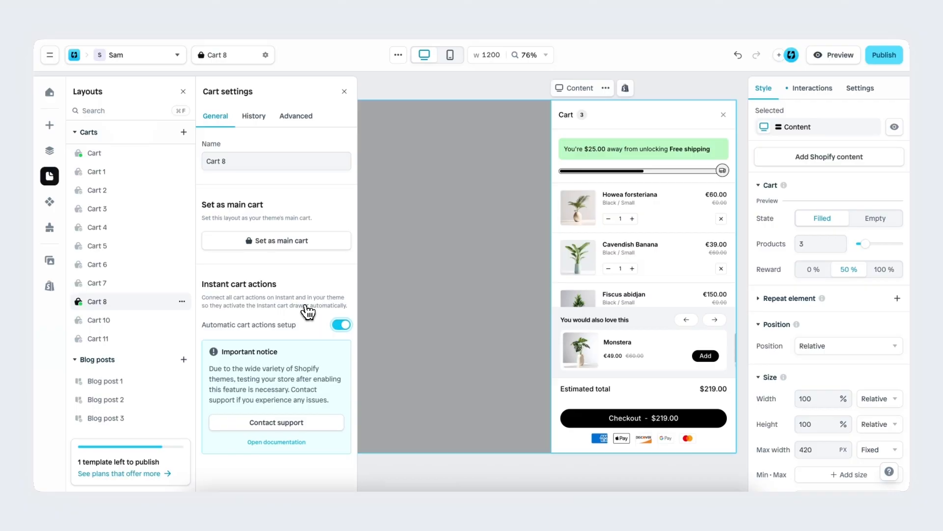
Step: Replace the Checkout button's Go to checkout action with Open cart, and show which carts it can open
left_click(698, 417)
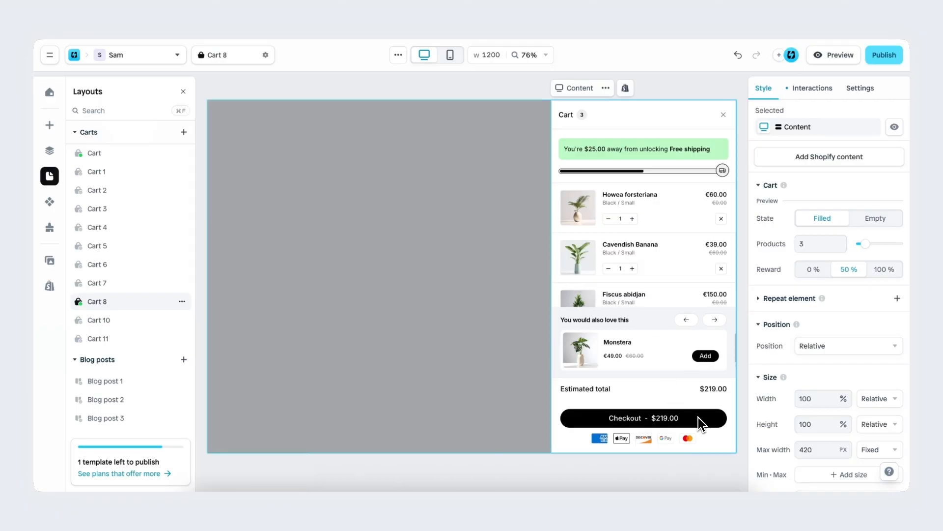
left_click(697, 418)
left_click(703, 420)
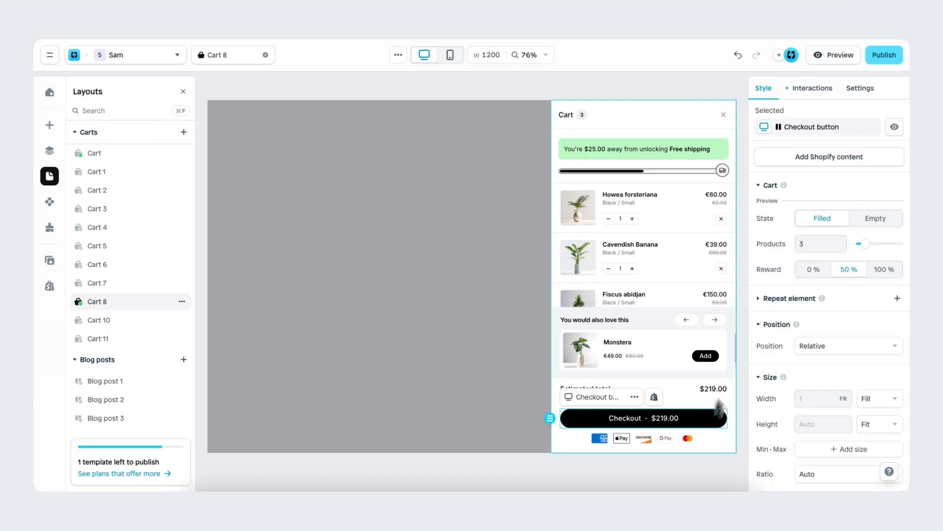
left_click(814, 88)
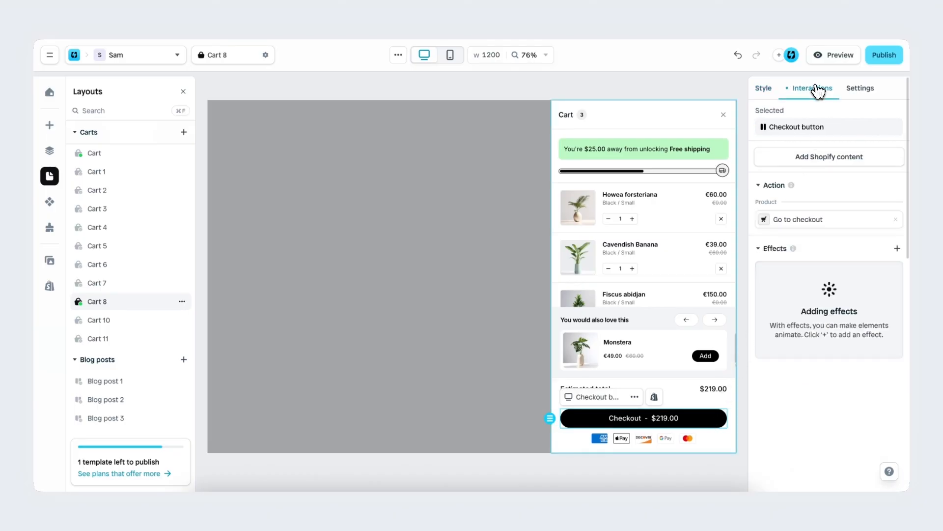
left_click(896, 219)
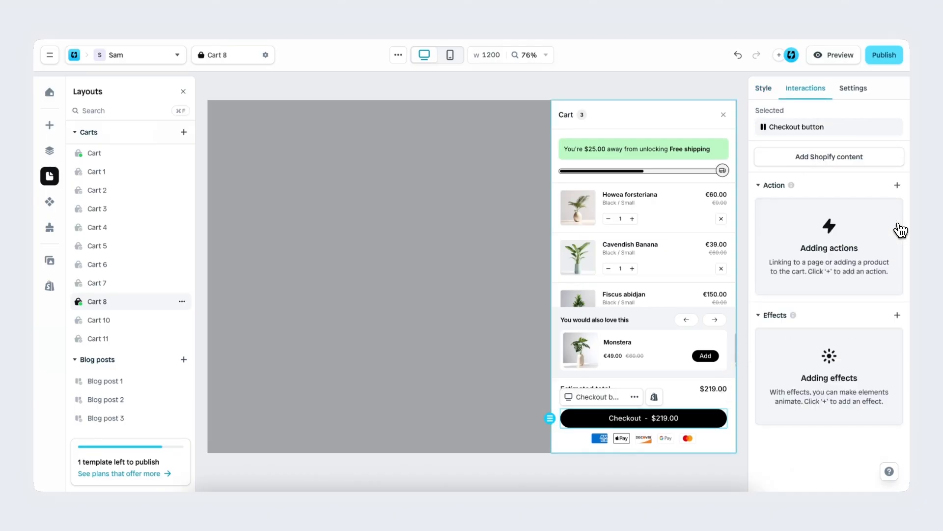
left_click(897, 186)
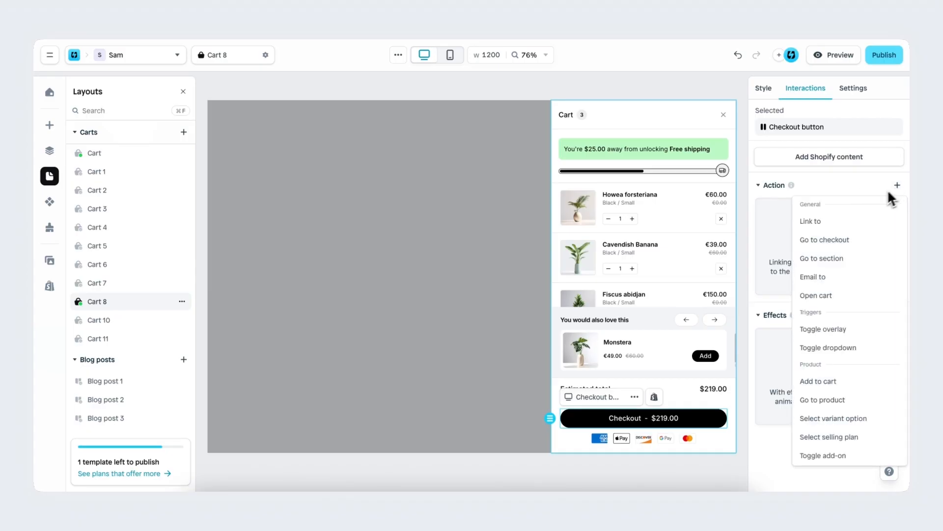
left_click(843, 297)
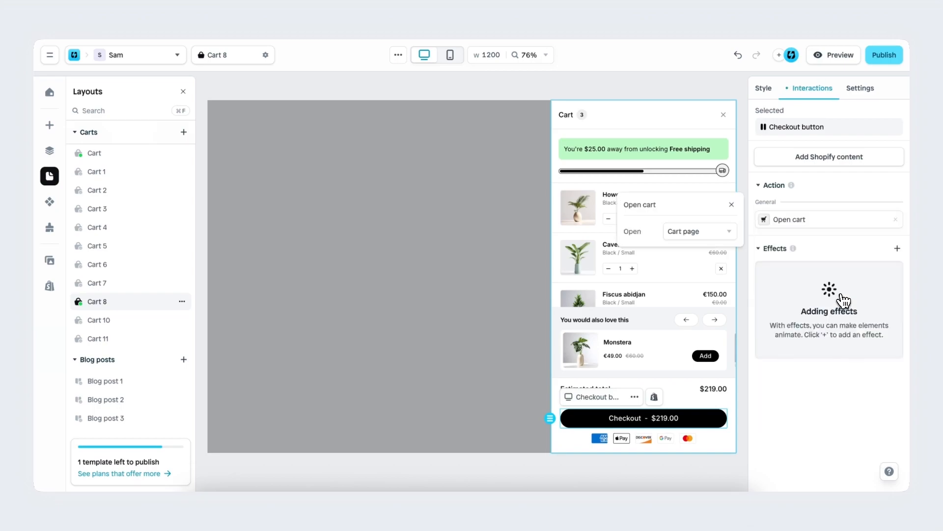
left_click(723, 240)
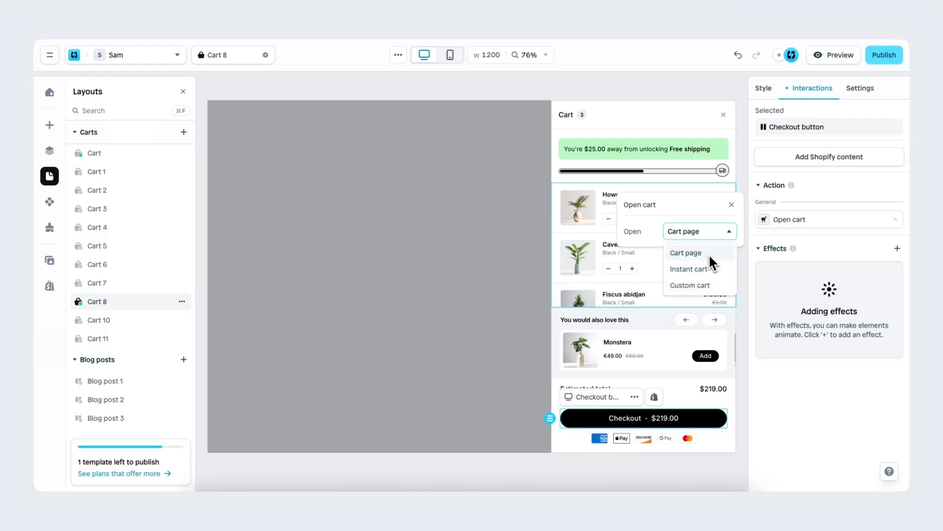
Step: Remove the Open cart action from the Checkout button and add the Go to checkout action again
left_click(895, 219)
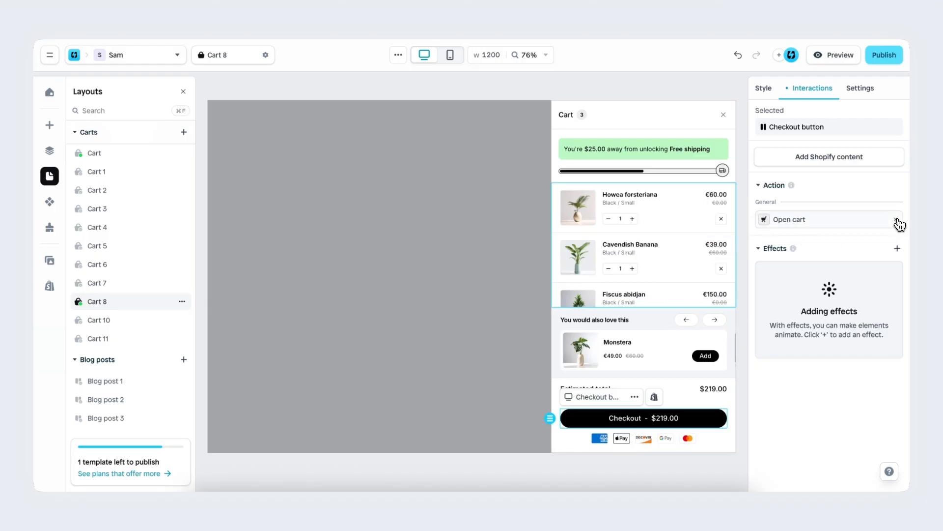
left_click(898, 185)
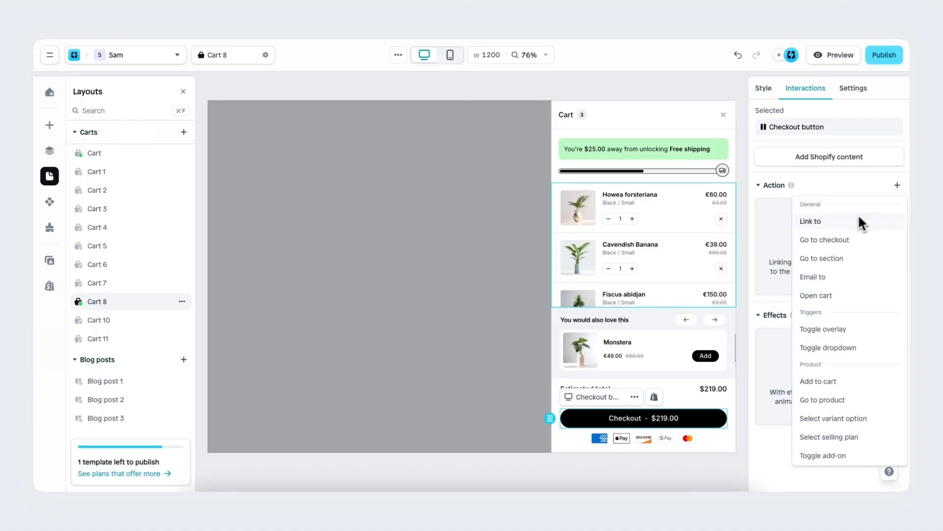
left_click(853, 247)
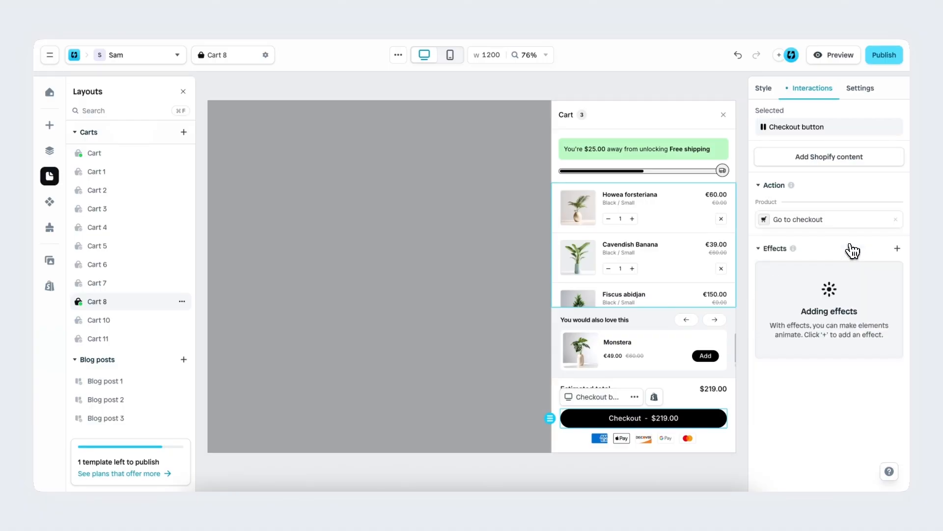
Step: Set Cart 8 as the theme's main cart from its settings and publish it
left_click(182, 301)
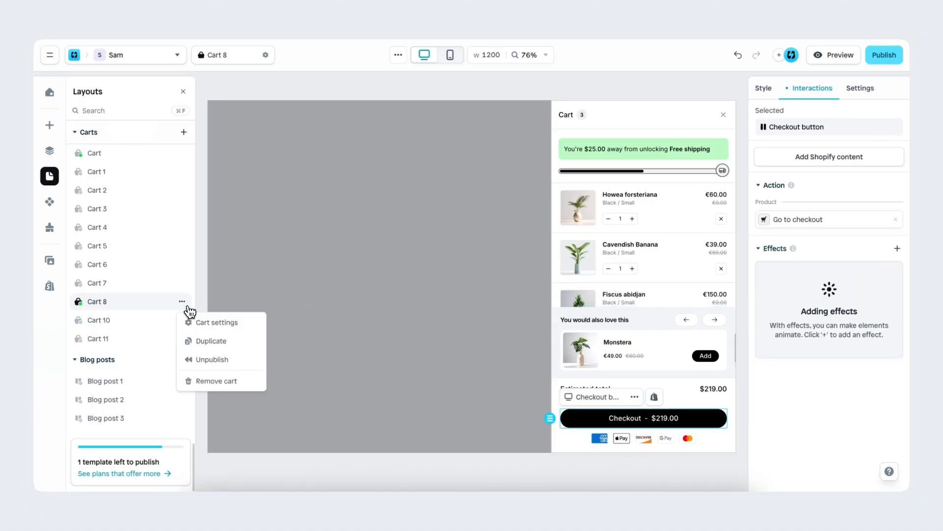
left_click(210, 321)
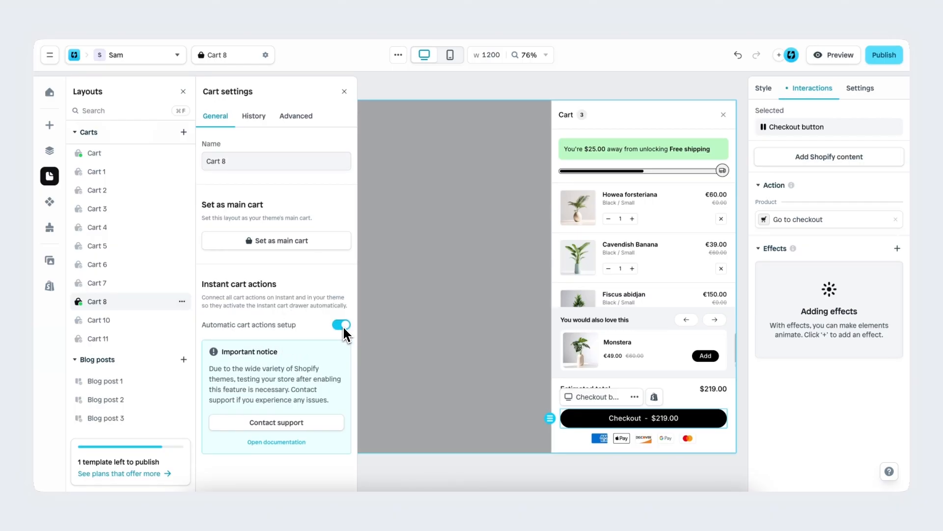
left_click(303, 249)
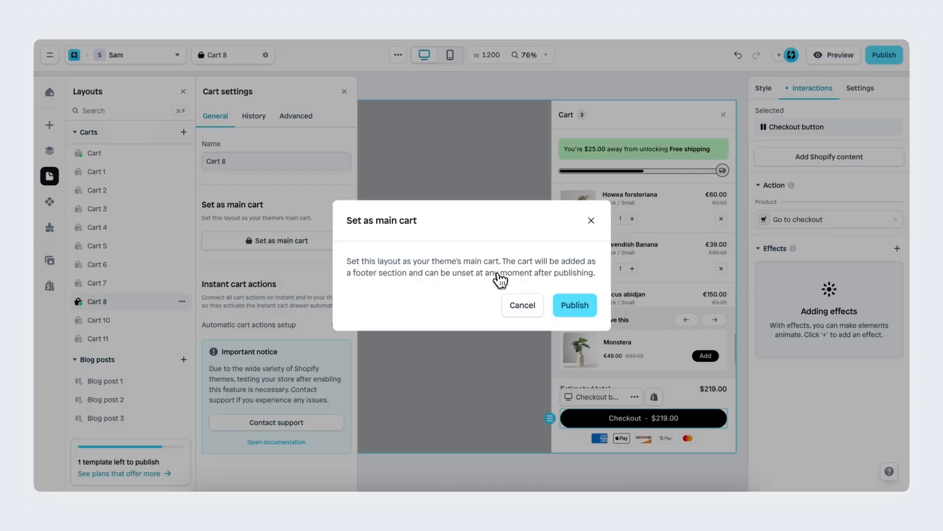
left_click(581, 313)
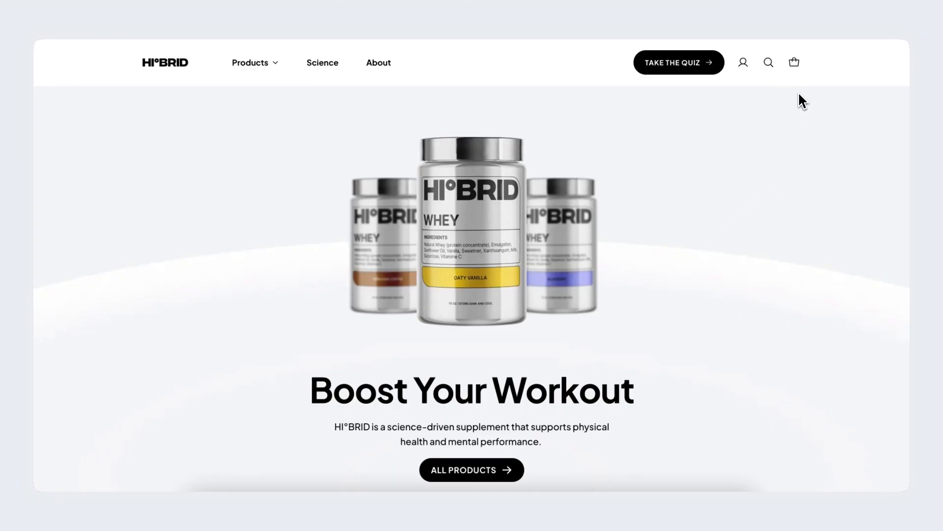
Step: Open the cart drawer on the HI°BRID storefront to check it, and close it again
left_click(795, 64)
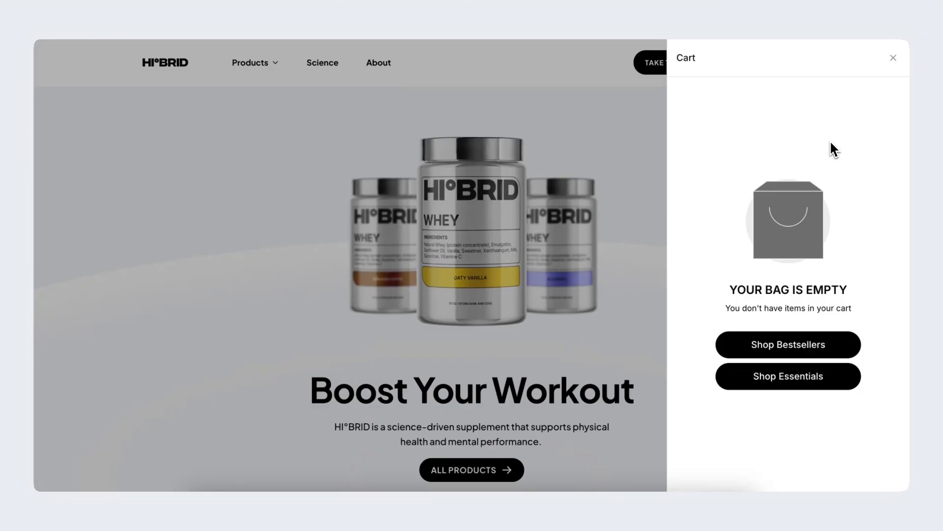
left_click(893, 58)
Step: Add the Complete Protein product from the storefront's Popular Supplements section to the cart
scroll(624, 268, "down", 3)
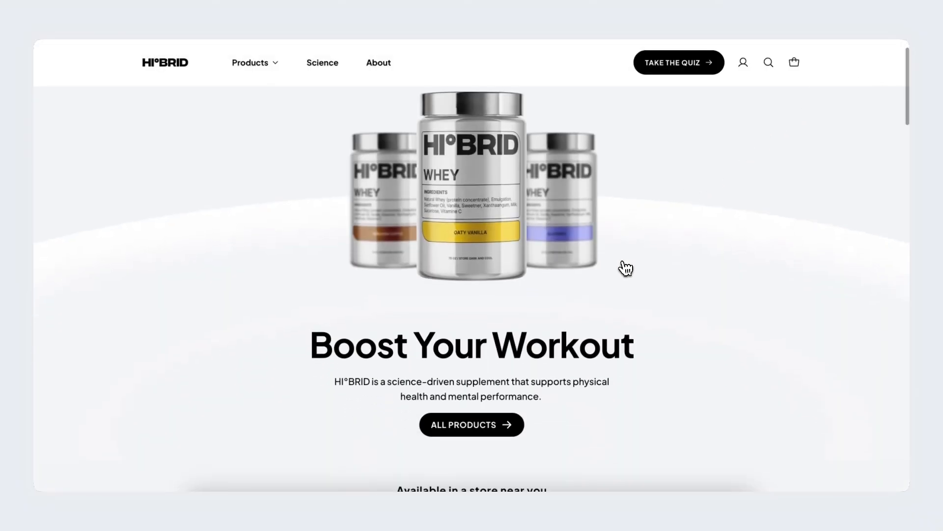
scroll(623, 270, "down", 10)
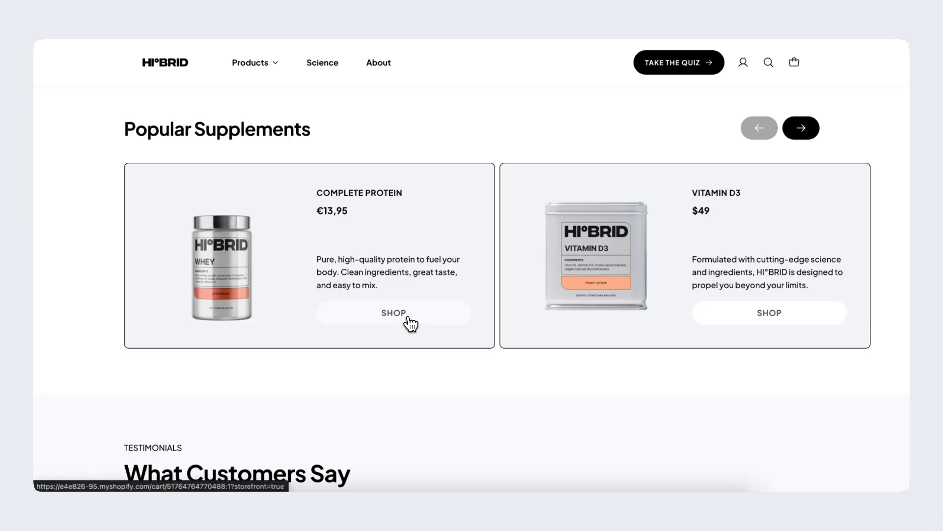
left_click(413, 322)
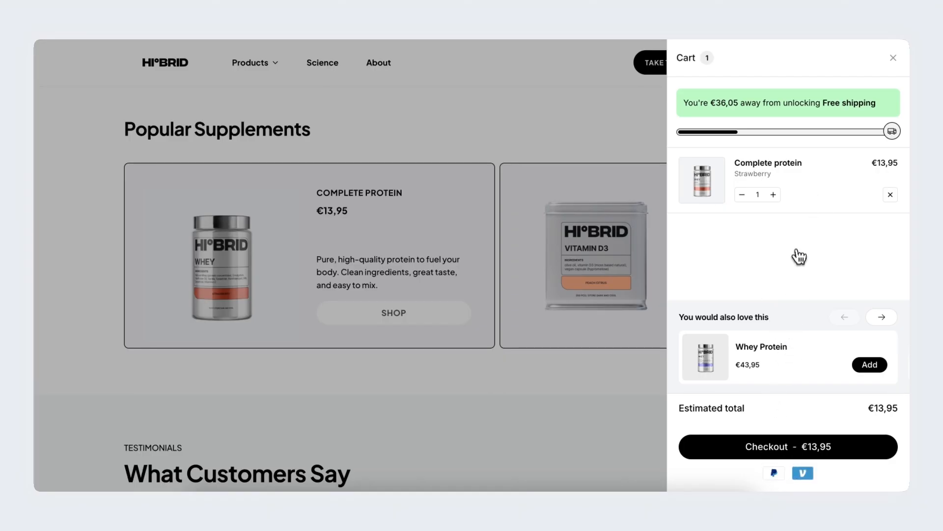
Step: Raise the Complete protein quantity in the cart drawer to 4 to test the free shipping bar, and close the drawer
left_click(773, 194)
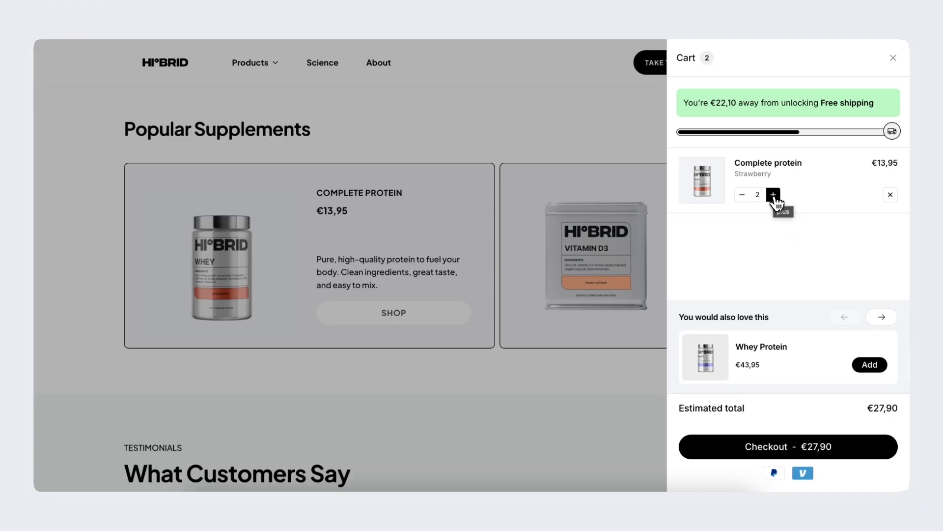
left_click(774, 195)
left_click(774, 195)
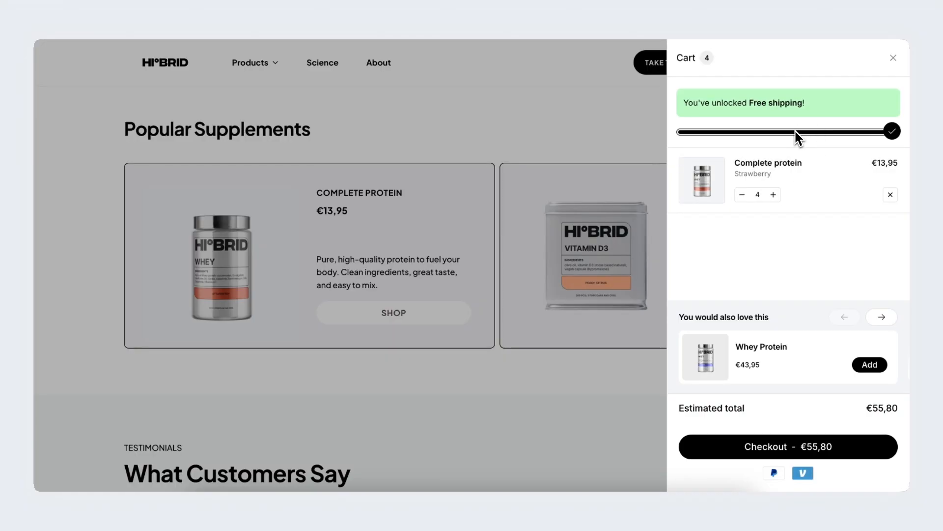
left_click(894, 58)
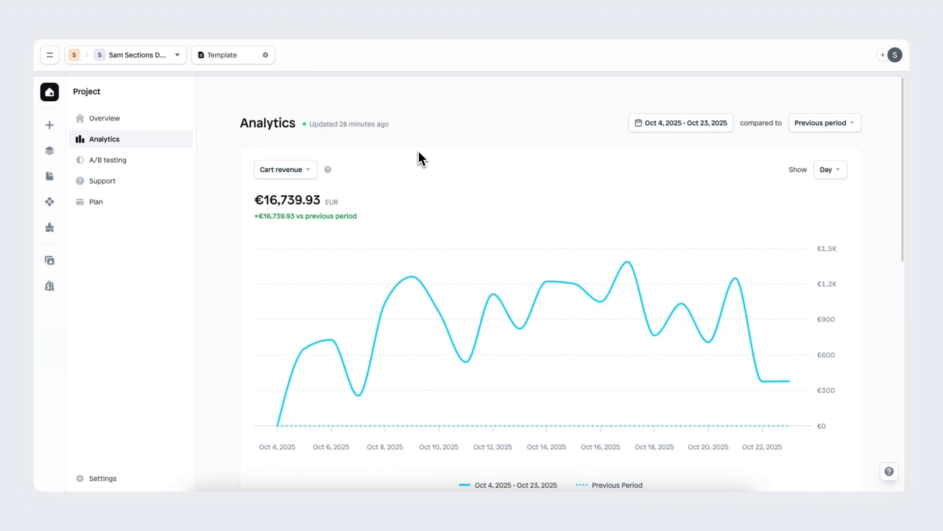
Step: Show which metrics and time intervals the Analytics chart offers, keeping Cart revenue and Day selected
left_click(299, 176)
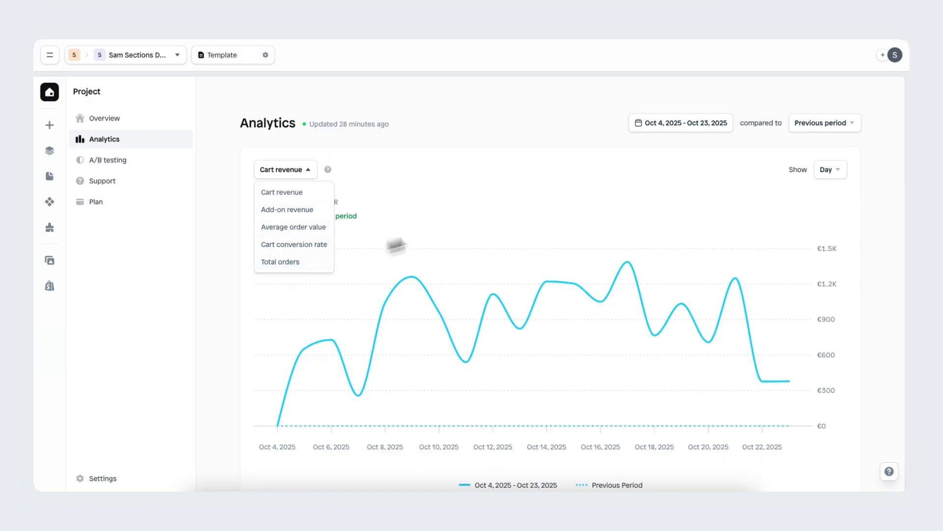
left_click(509, 204)
left_click(834, 172)
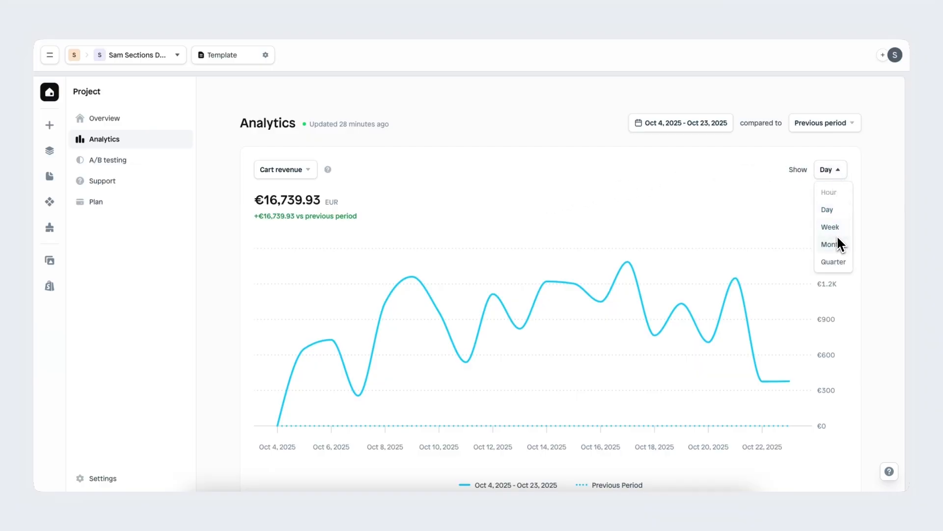
left_click(719, 193)
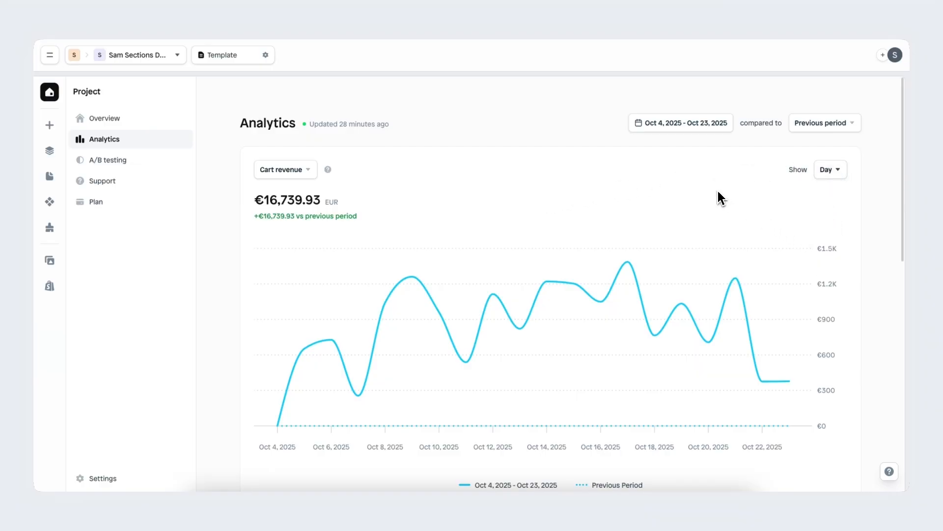
Step: Look through the preset periods and calendar of the Analytics date range, and close them without changing the range
left_click(716, 123)
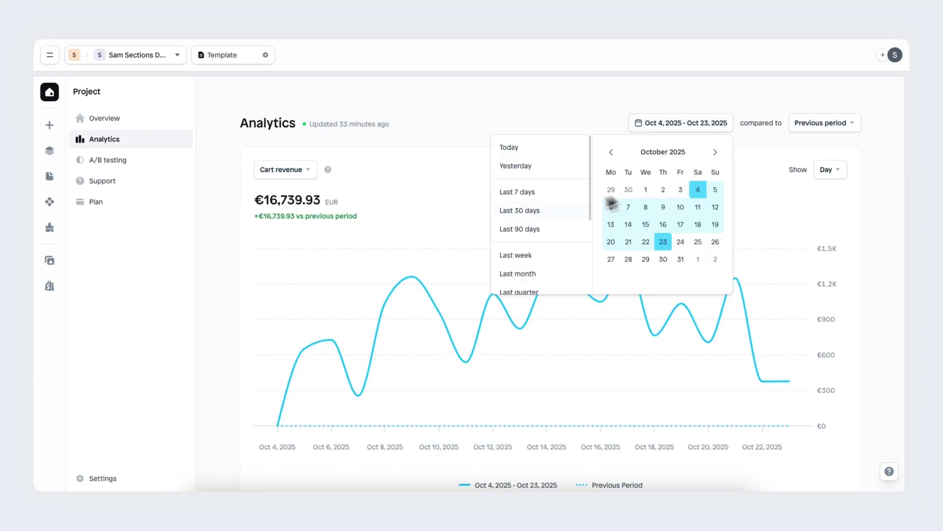
scroll(558, 217, "down", 3)
scroll(557, 213, "up", 3)
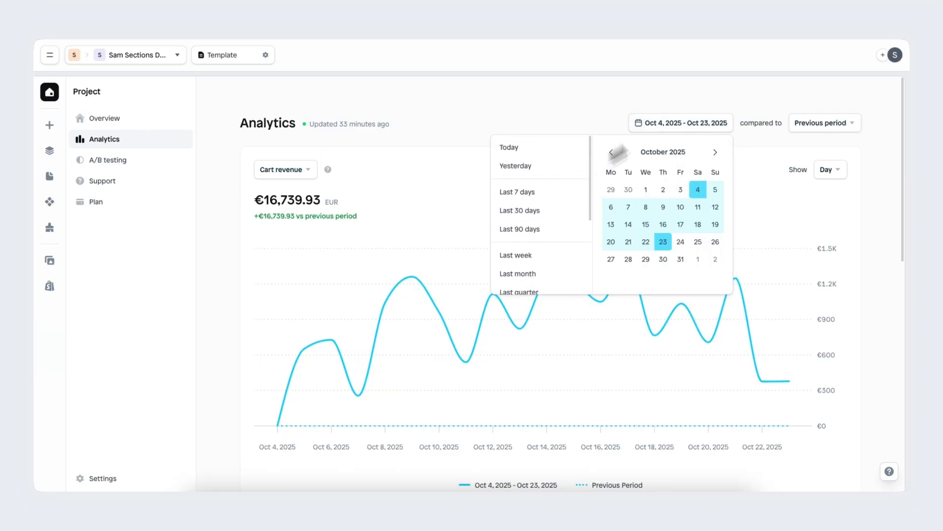
left_click(807, 102)
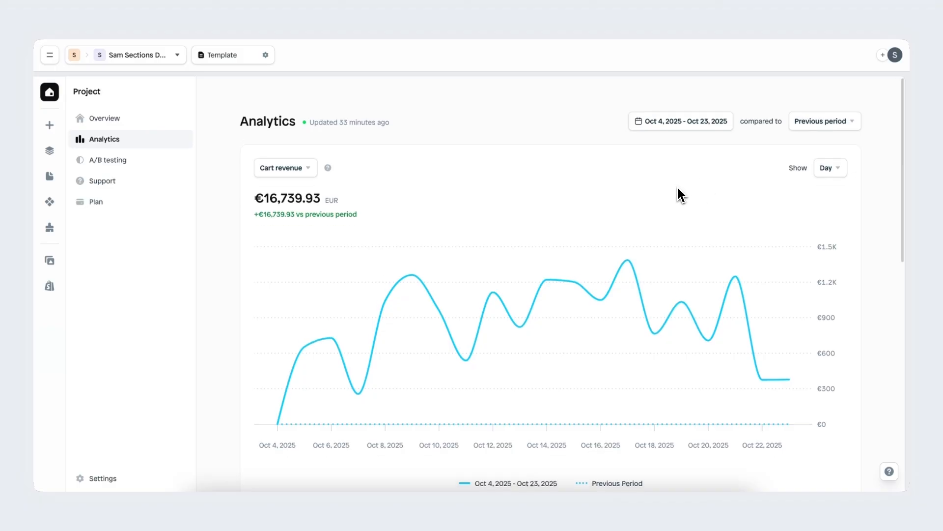
Step: Examine the average order value, add-on revenue, total orders and cart conversion funnel on the Analytics page
scroll(678, 188, "down", 8)
scroll(678, 189, "up", 1)
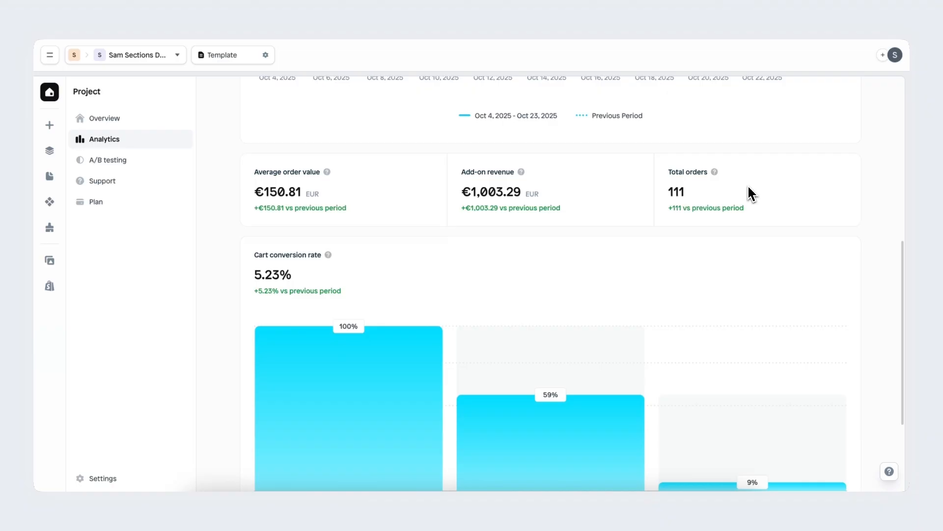
scroll(749, 186, "down", 3)
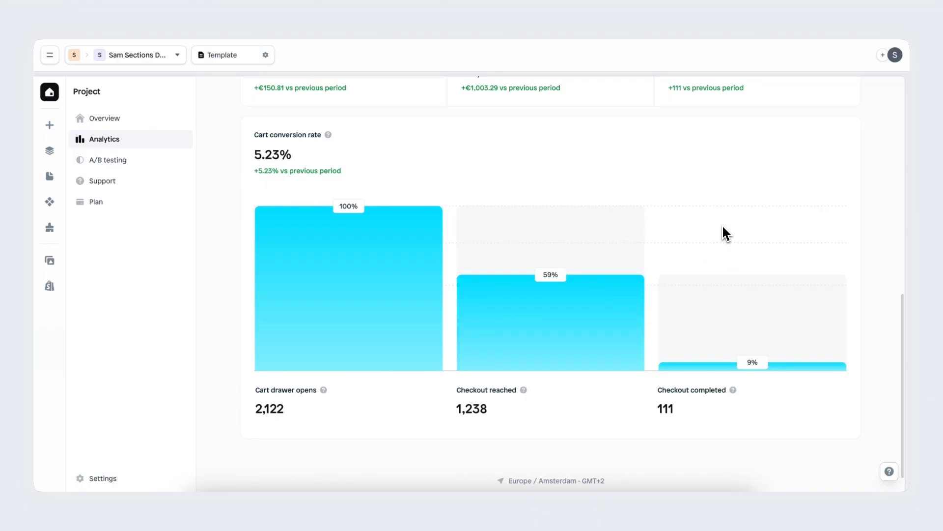
scroll(722, 227, "up", 10)
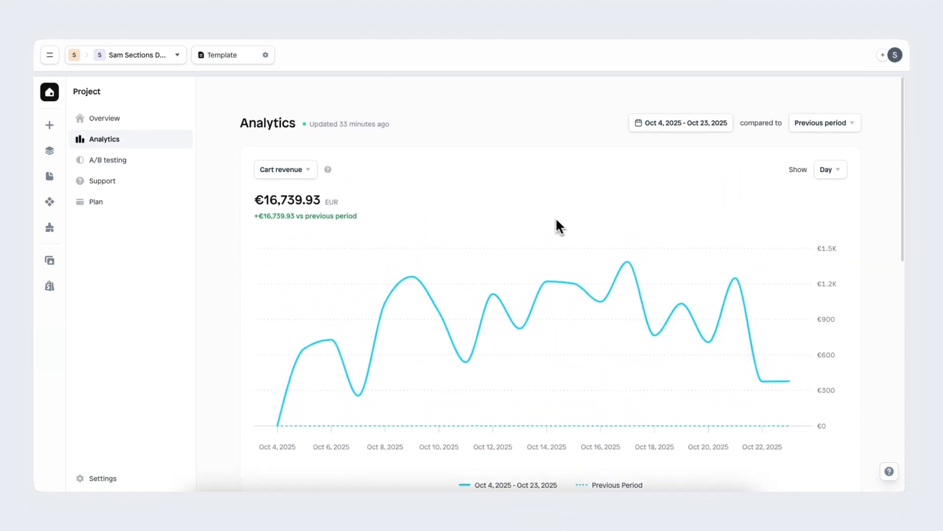